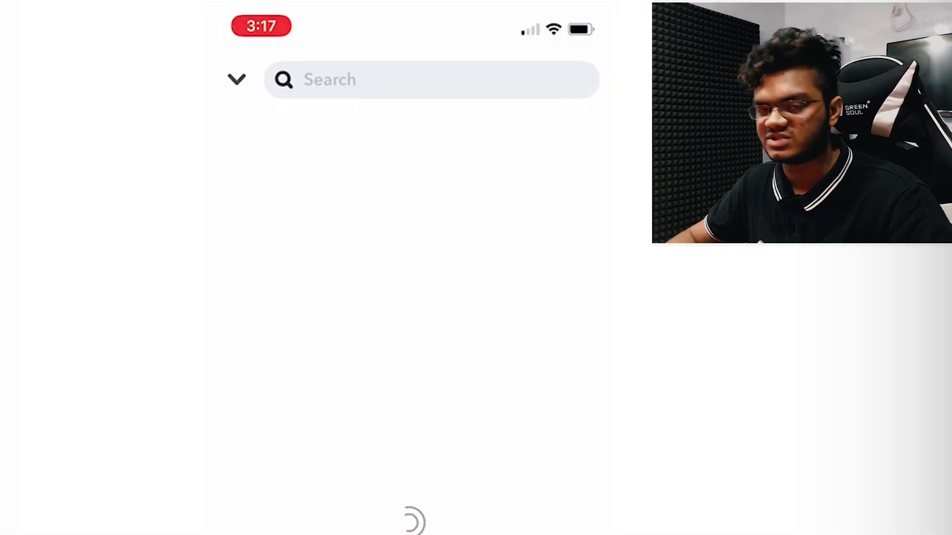
# Search Snapchat's lenses for 'urban'
pyautogui.write('urband')
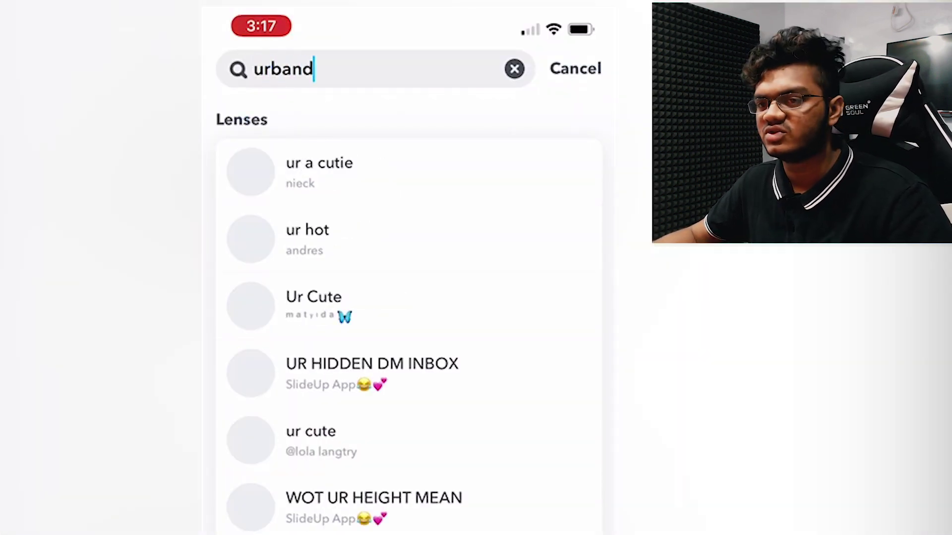
pyautogui.press('BackSpace')
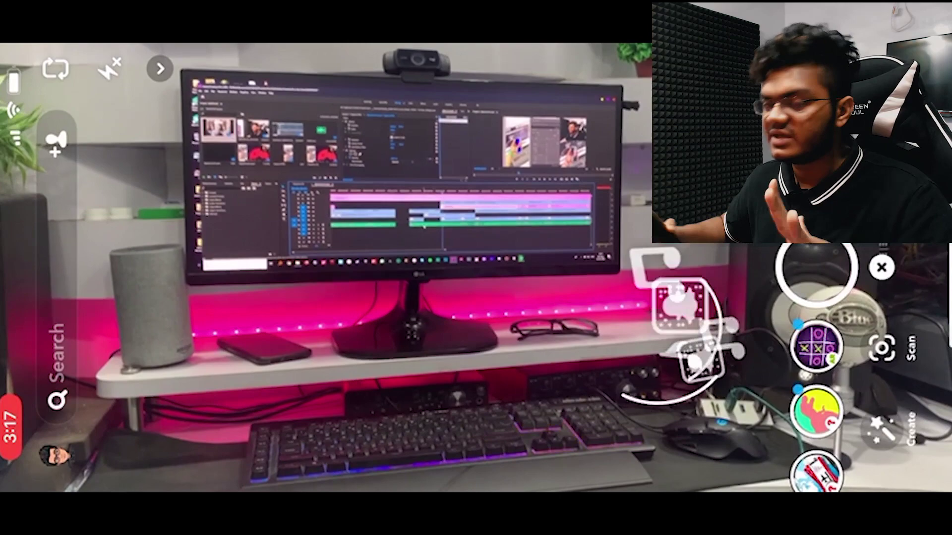
# Swipe the lens carousel to the urban lens and apply it to the camera
pyautogui.moveTo(816, 268); pyautogui.dragTo(815, 344)
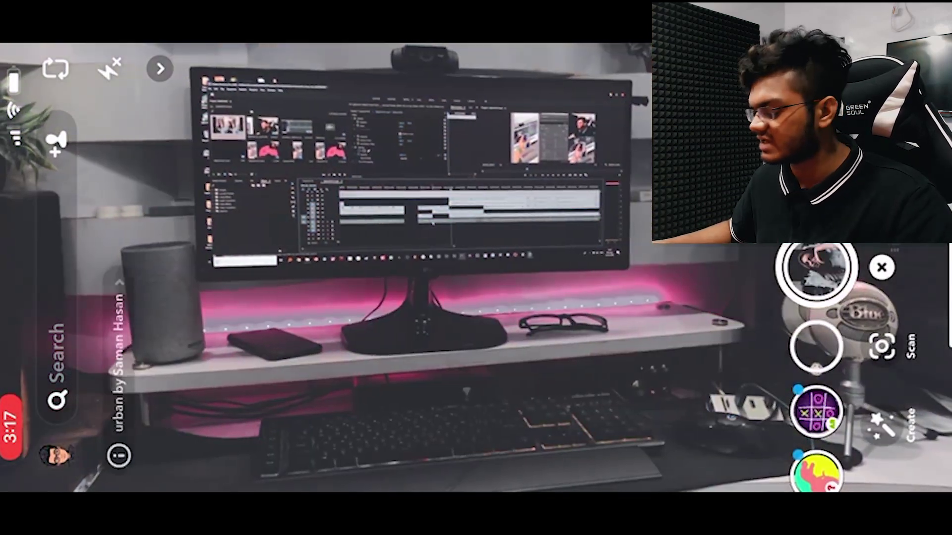
pyautogui.click(587, 298)
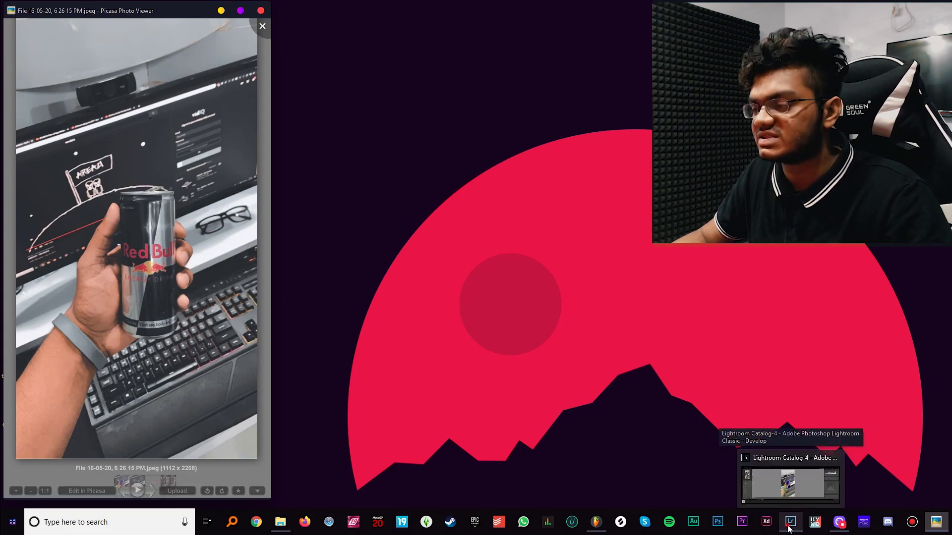
# Bring up Lightroom's Develop view, then put the Picasa grey reference shot back on top
pyautogui.click(793, 476)
pyautogui.click(936, 522)
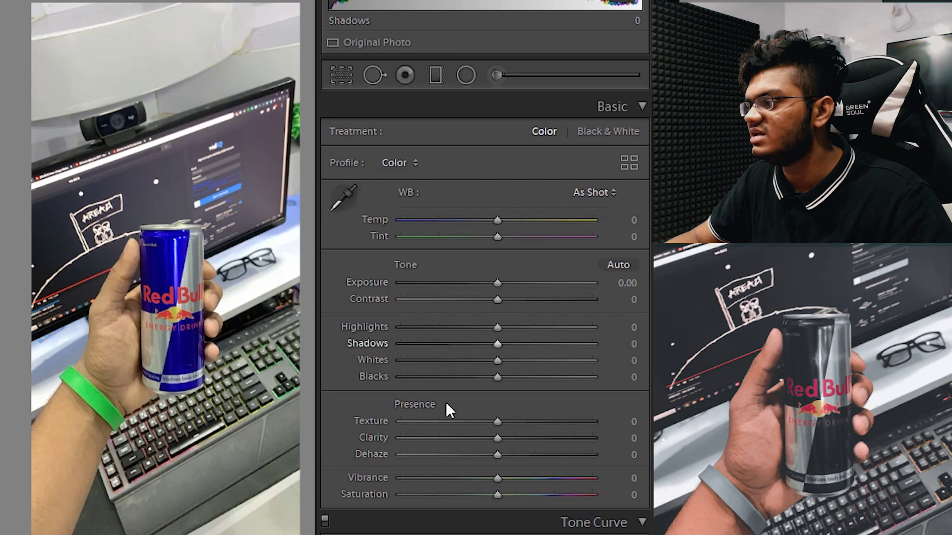
# Drag the Basic panel's Saturation slider down to -14
pyautogui.scroll(-3, 507, 406)
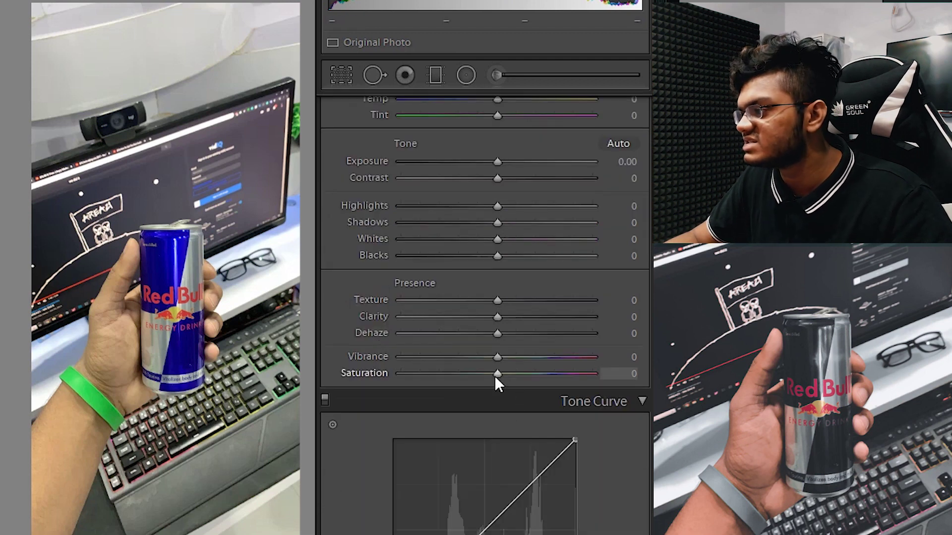
pyautogui.moveTo(495, 376); pyautogui.dragTo(480, 375)
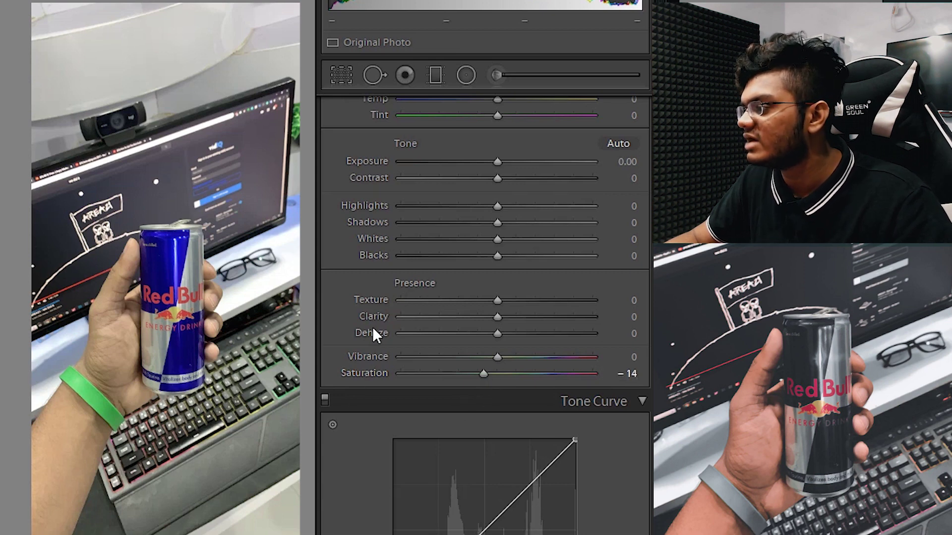
pyautogui.scroll(-3, 375, 336)
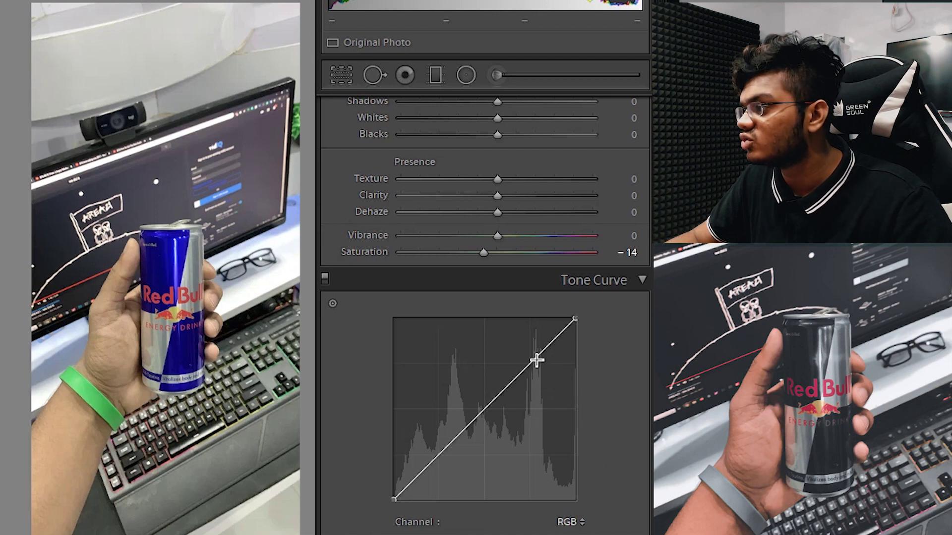
# Pull the upper, midtone and shadow curve points down and lower the white point to 92.2%
pyautogui.moveTo(536, 360); pyautogui.dragTo(536, 366)
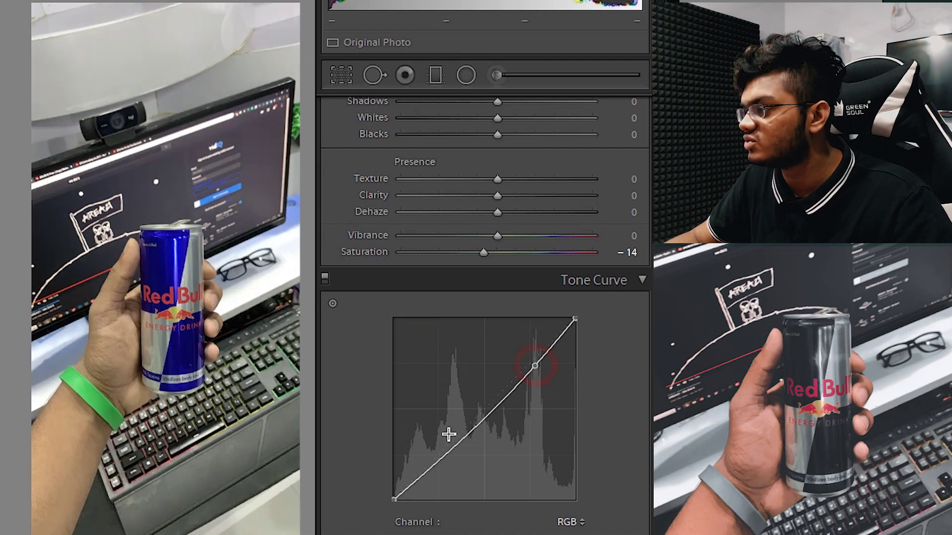
pyautogui.moveTo(482, 421); pyautogui.dragTo(480, 414)
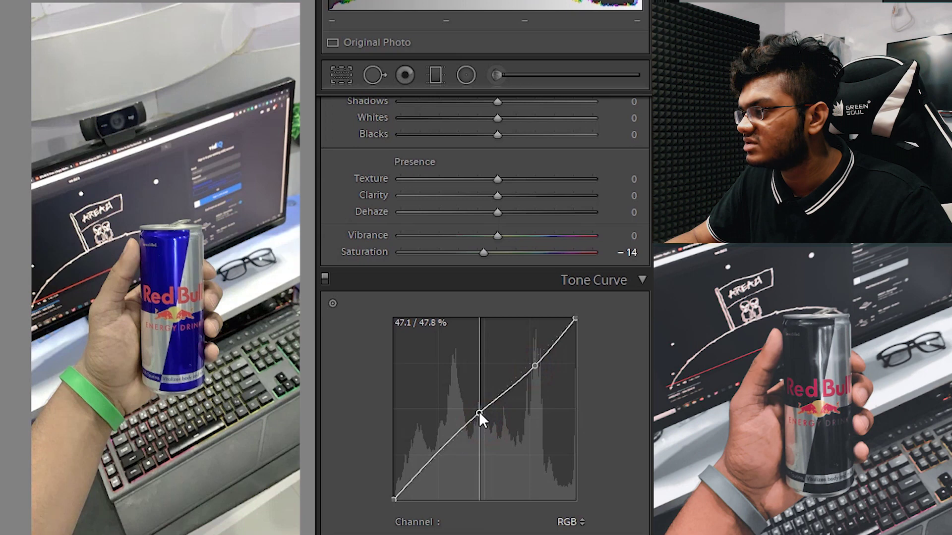
pyautogui.click(435, 458)
pyautogui.moveTo(435, 458); pyautogui.dragTo(436, 464)
pyautogui.moveTo(575, 319); pyautogui.dragTo(585, 330)
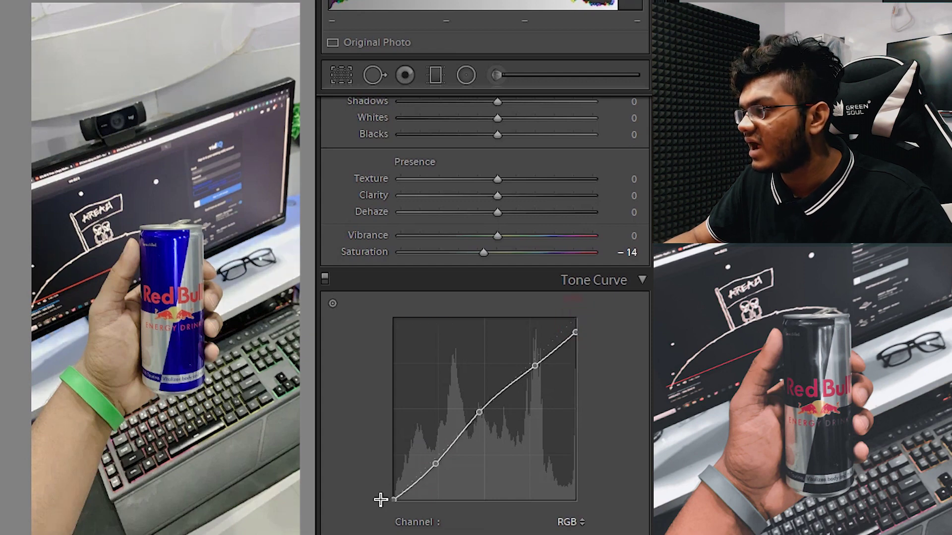
# Lift the tone curve's black point up and right for faded blacks
pyautogui.moveTo(394, 500); pyautogui.dragTo(398, 491)
pyautogui.hotkey('ctrl', 'z')
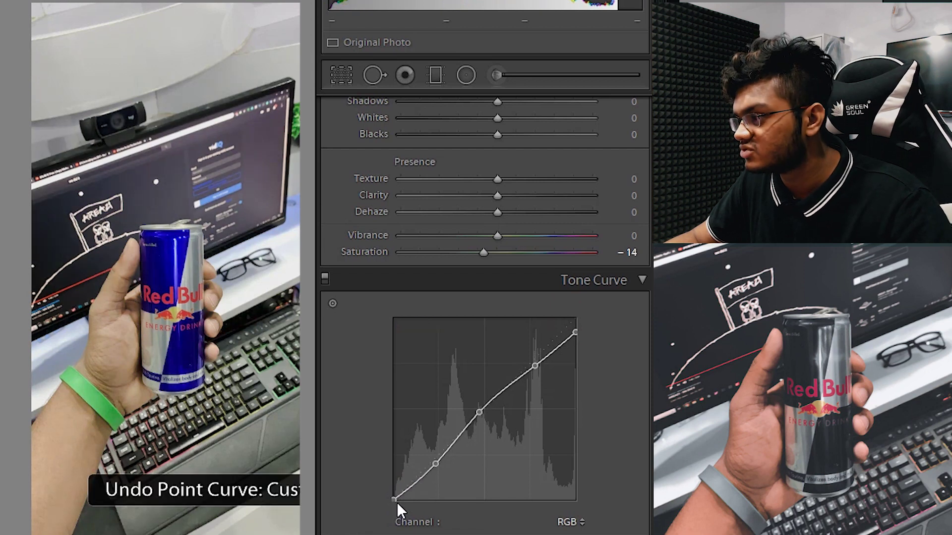
pyautogui.hotkey('ctrl', 'z')
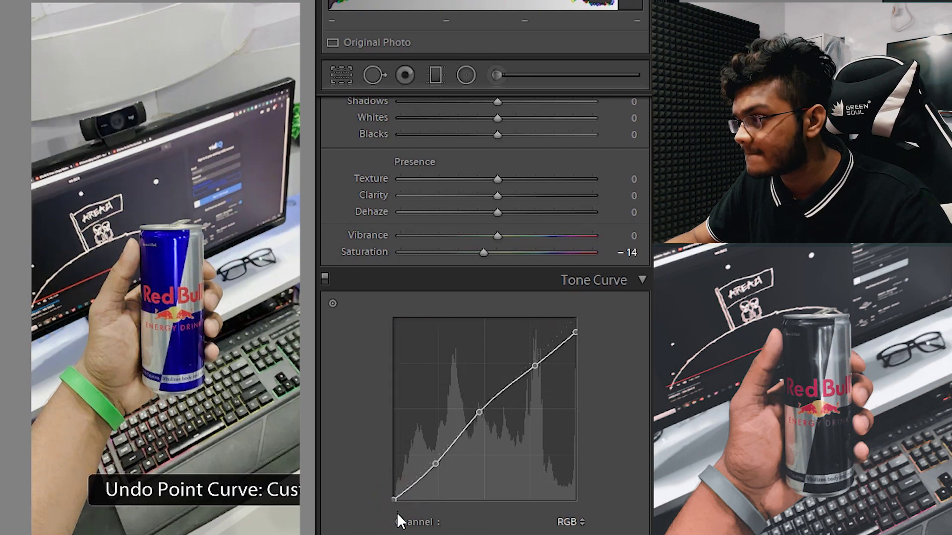
pyautogui.moveTo(396, 500); pyautogui.dragTo(414, 468)
# Check the photo at full size, then pull the midtone point further down to darken it
pyautogui.click(206, 268)
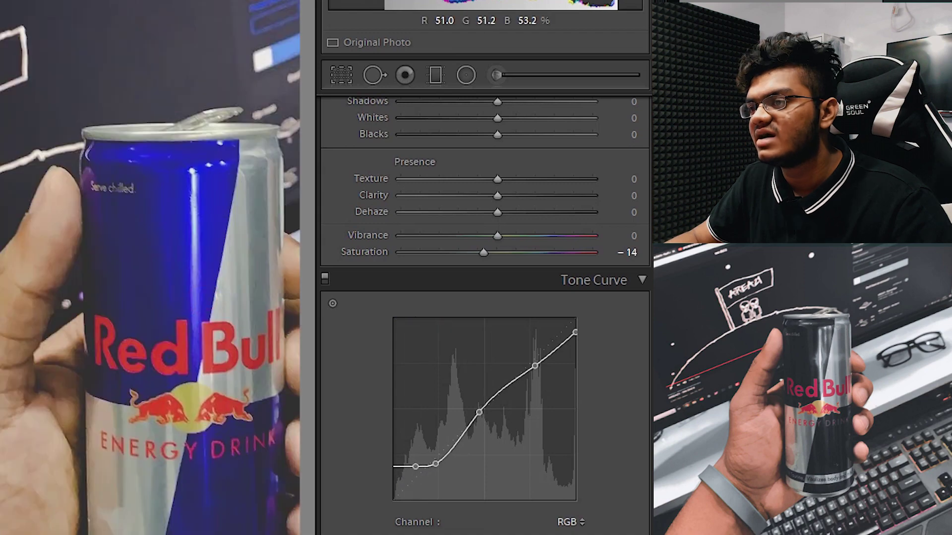
pyautogui.click(206, 268)
pyautogui.click(206, 269)
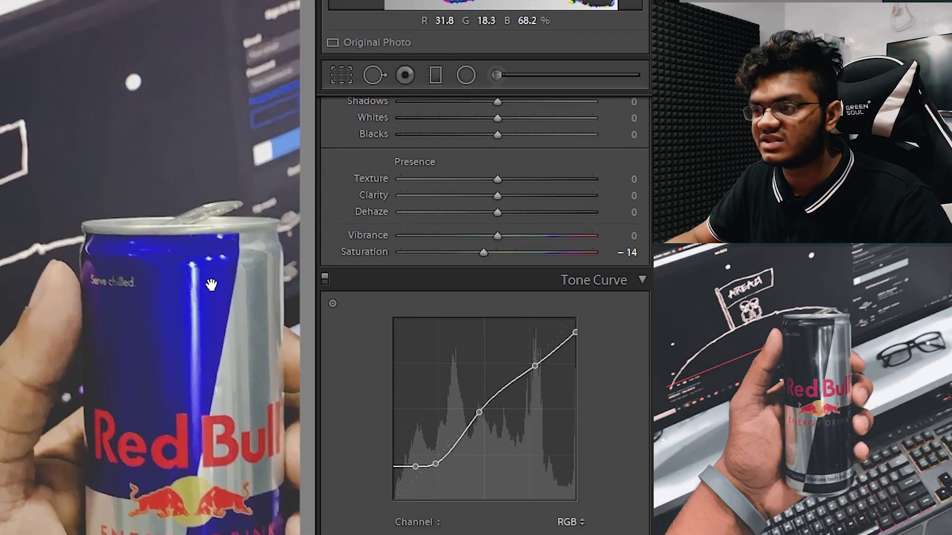
pyautogui.click(159, 305)
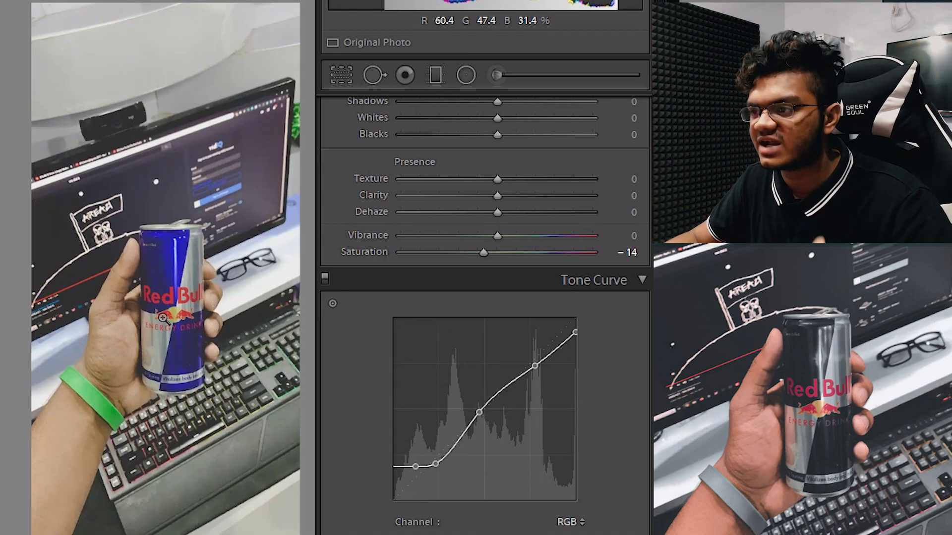
pyautogui.click(479, 417)
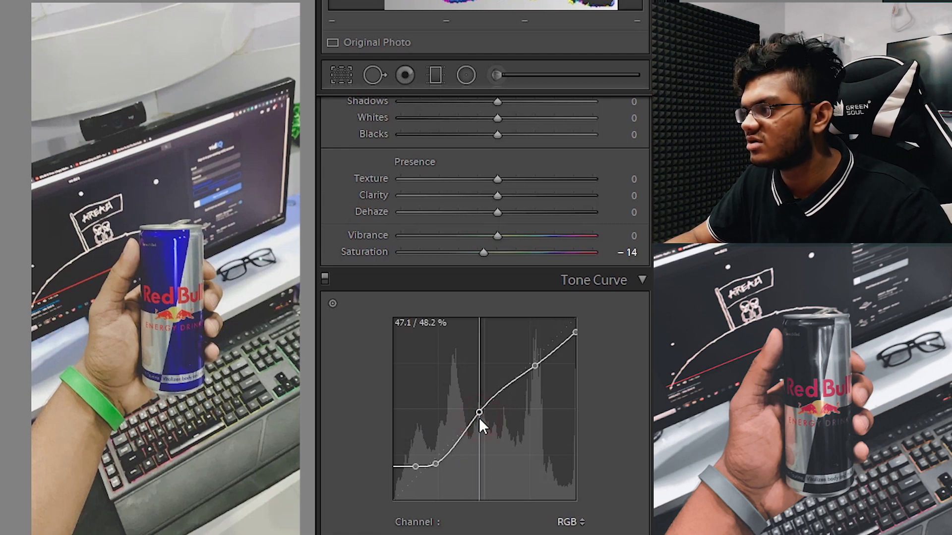
pyautogui.moveTo(479, 418); pyautogui.dragTo(478, 422)
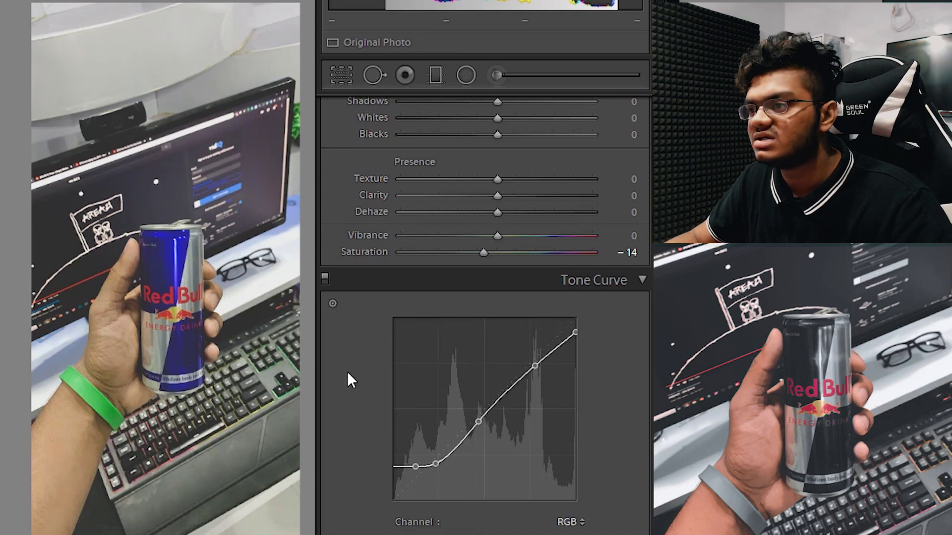
pyautogui.scroll(-7, 366, 379)
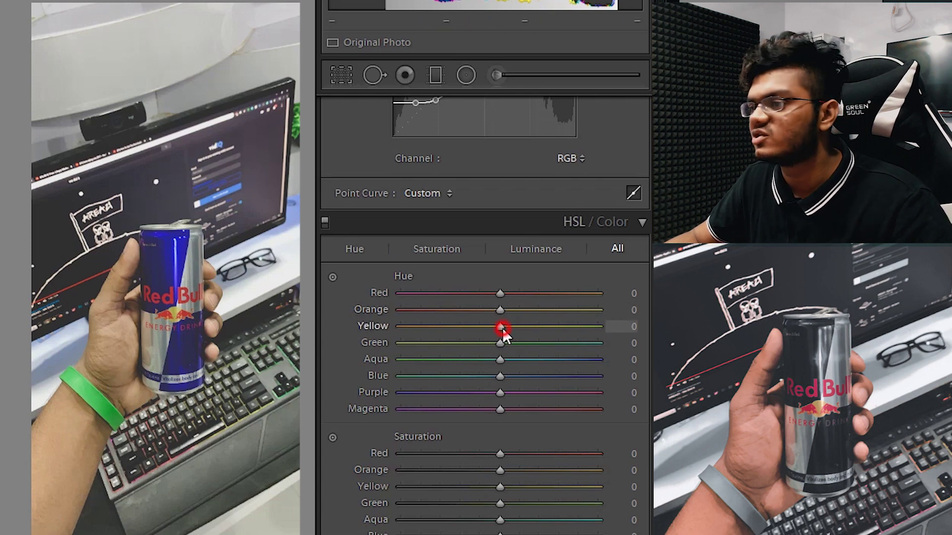
# Set Yellow hue to -100 and Green, Aqua, Blue, Purple and Magenta saturation to -100
pyautogui.moveTo(501, 326); pyautogui.dragTo(401, 326)
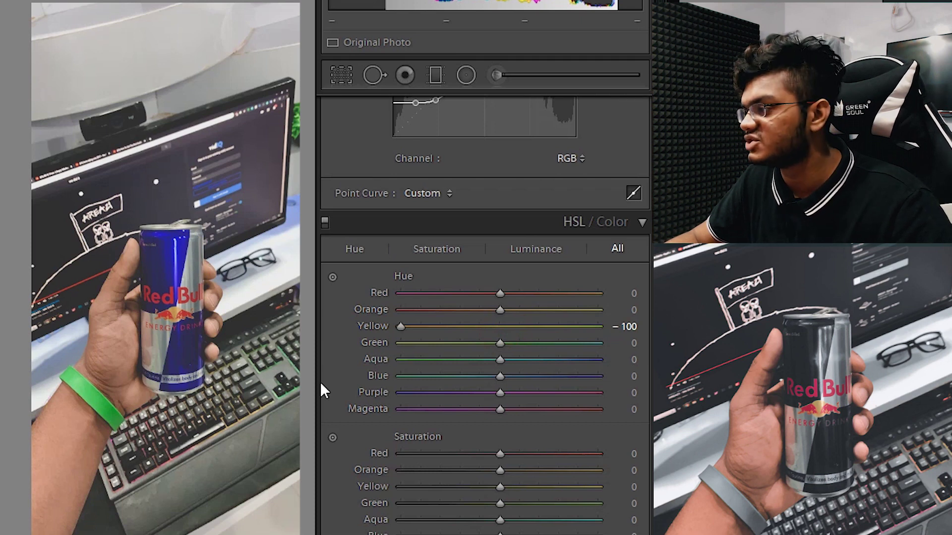
pyautogui.scroll(-3, 389, 326)
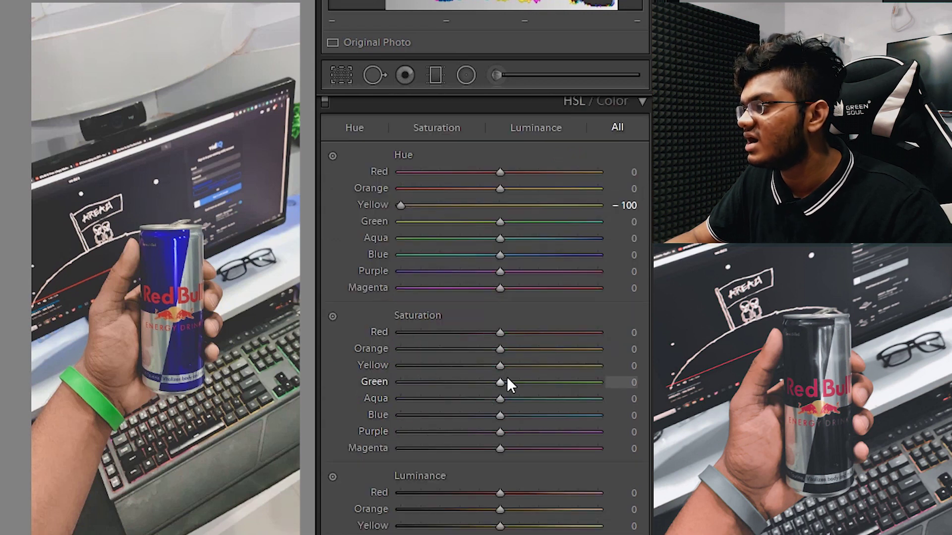
pyautogui.moveTo(500, 383); pyautogui.dragTo(347, 389)
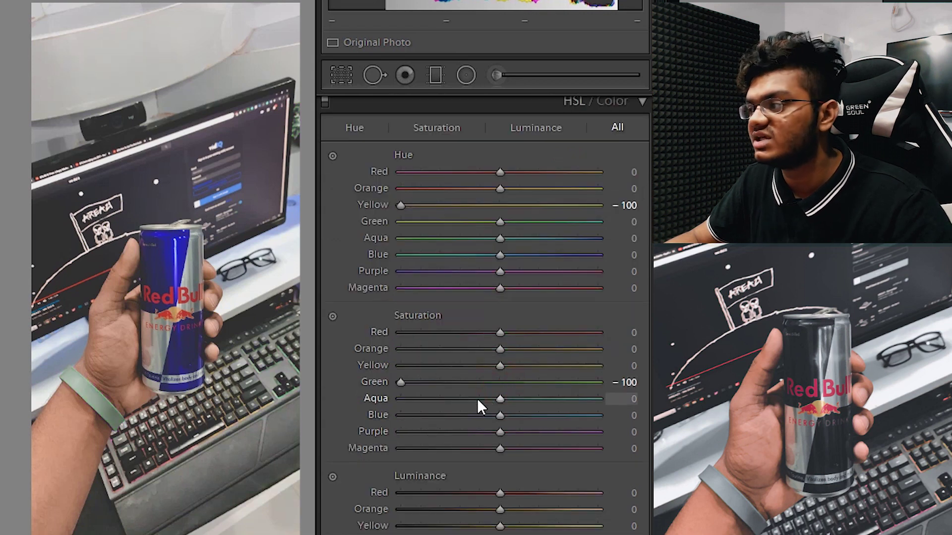
pyautogui.moveTo(483, 400); pyautogui.dragTo(382, 400)
pyautogui.moveTo(508, 428); pyautogui.dragTo(397, 416)
pyautogui.moveTo(498, 448); pyautogui.dragTo(259, 457)
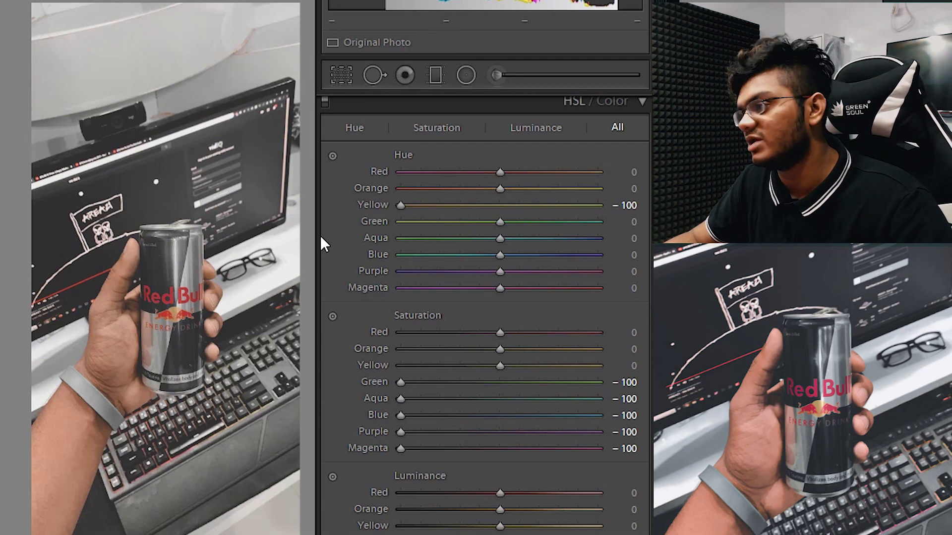
# Drag the HSL Aqua luminance slider down to -100
pyautogui.scroll(-3, 353, 313)
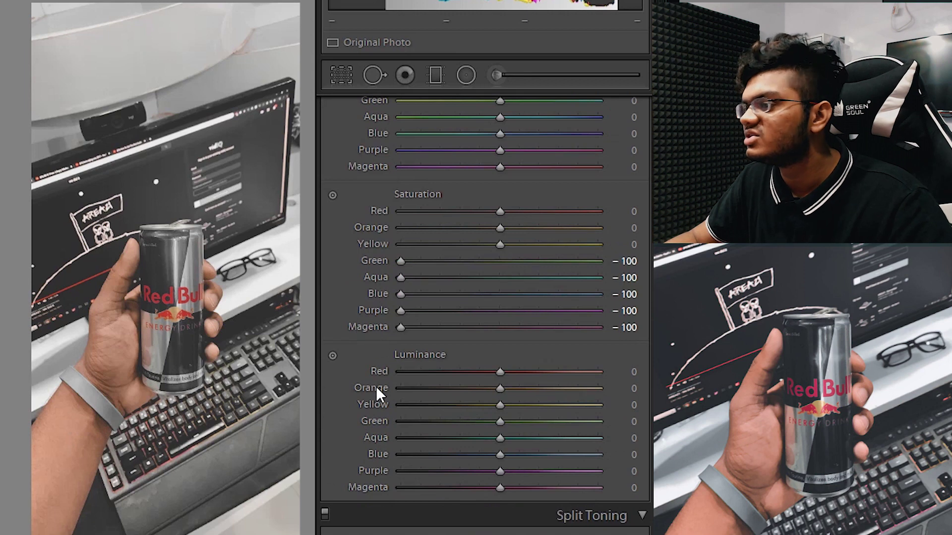
pyautogui.scroll(-3, 376, 386)
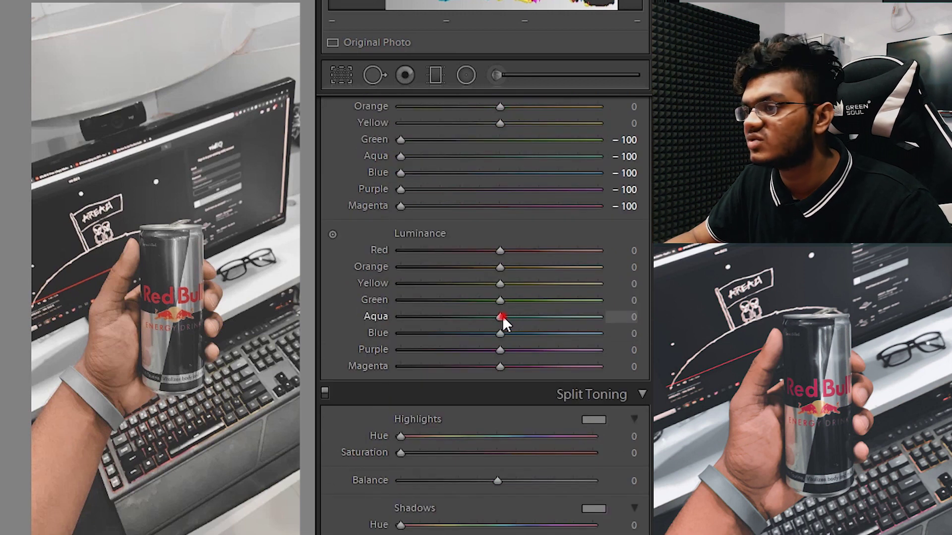
pyautogui.moveTo(502, 315); pyautogui.dragTo(360, 312)
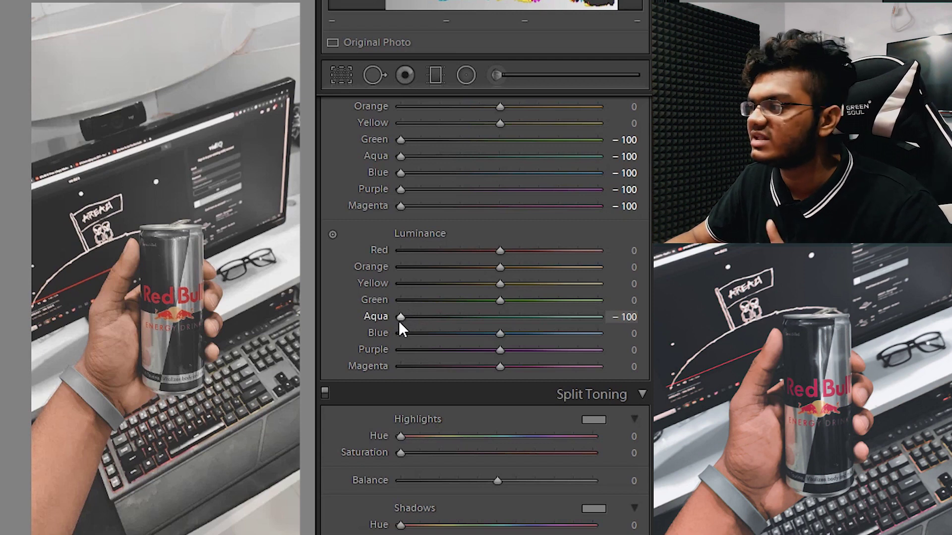
# Set the Post-Crop Vignetting Amount to -6 for a slight dark vignette
pyautogui.scroll(-3, 347, 328)
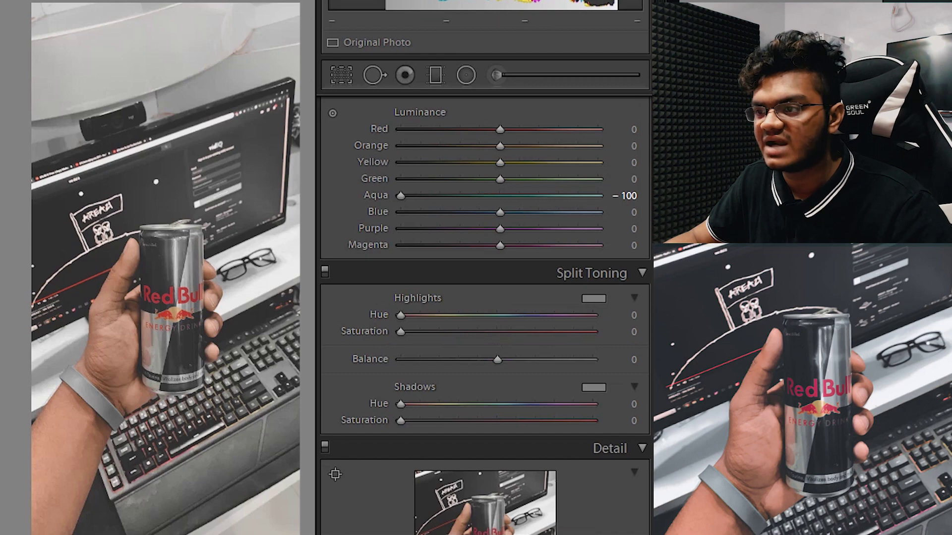
pyautogui.scroll(-10, 397, 437)
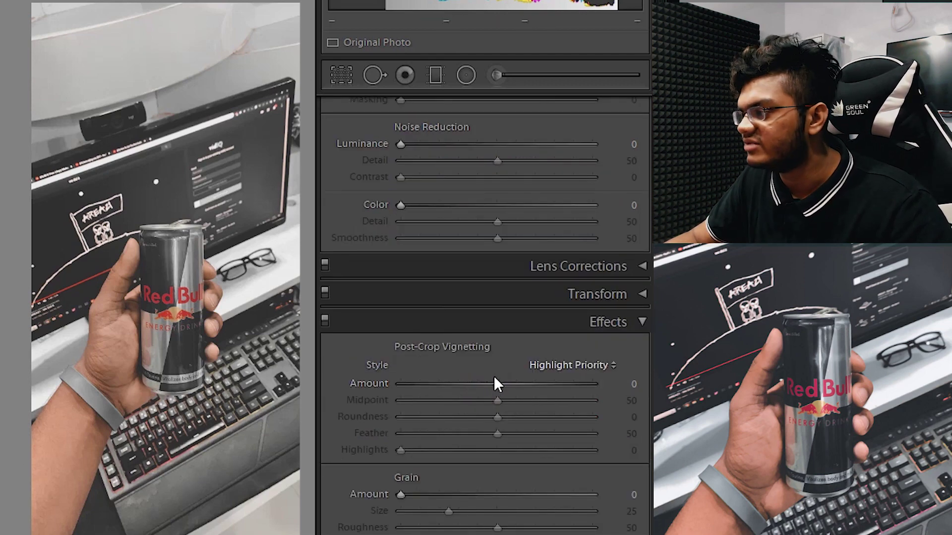
pyautogui.moveTo(497, 384); pyautogui.dragTo(493, 382)
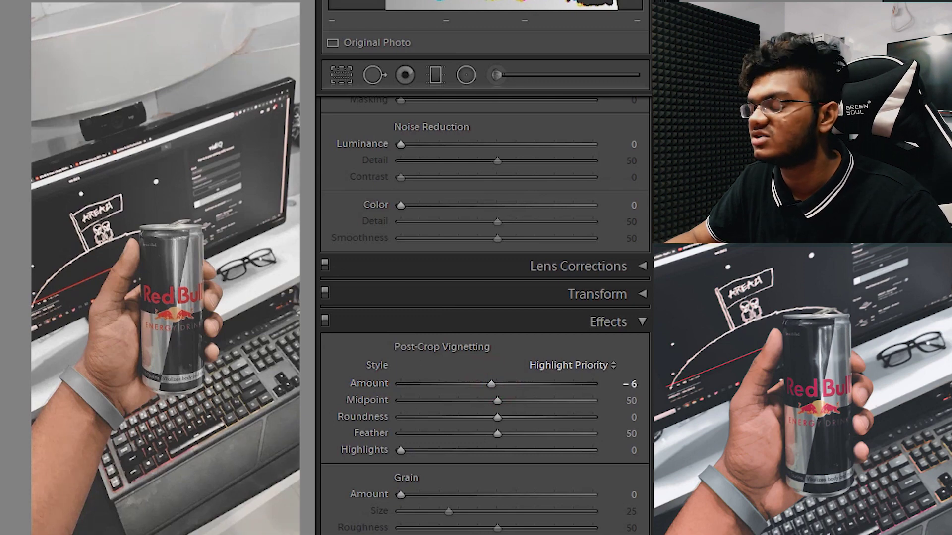
# In the Basic panel, set Highlights -31, Shadows -27, Whites -9 and Blacks -27
pyautogui.scroll(15, 370, 386)
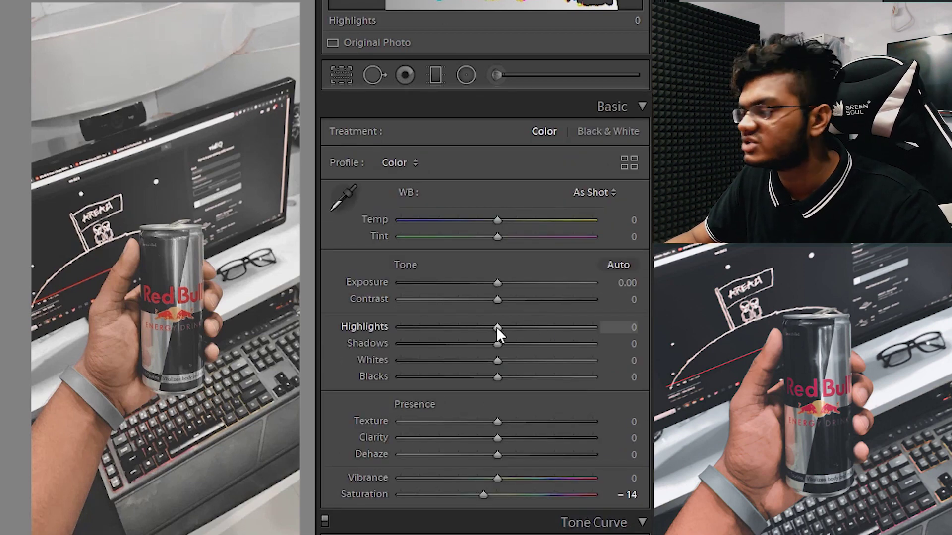
pyautogui.moveTo(497, 327); pyautogui.dragTo(467, 328)
pyautogui.moveTo(498, 376)
pyautogui.mouseDown()
pyautogui.moveTo(472, 377)
pyautogui.moveTo(483, 350)
pyautogui.moveTo(475, 347)
pyautogui.moveTo(478, 364)
pyautogui.moveTo(492, 365)
pyautogui.mouseUp()
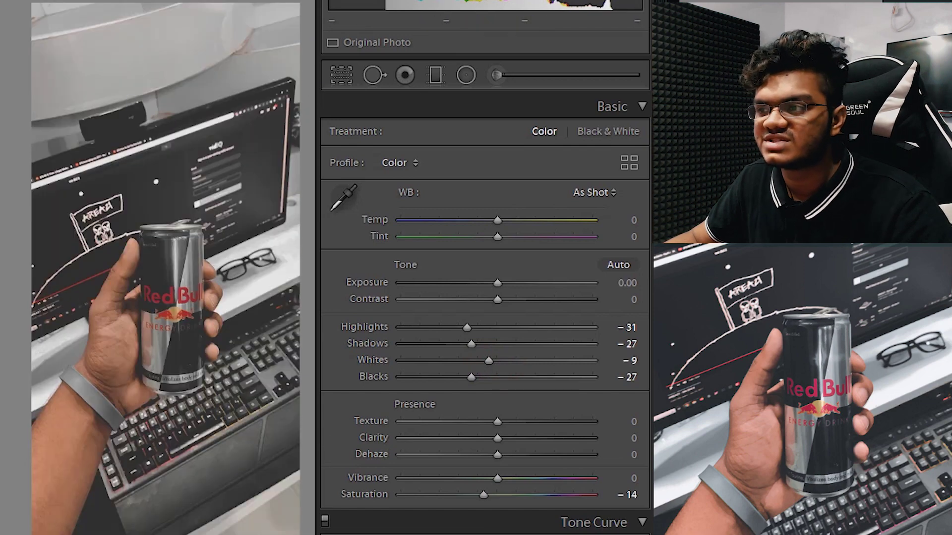
# Set the HSL Red hue to -9 and Red saturation to -22
pyautogui.scroll(-10, 390, 433)
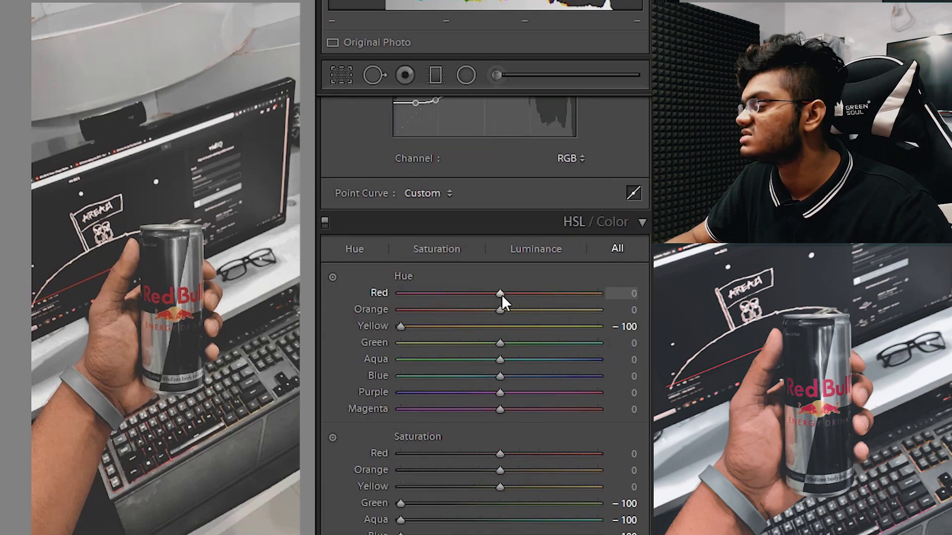
pyautogui.moveTo(501, 295)
pyautogui.mouseDown()
pyautogui.moveTo(477, 294)
pyautogui.moveTo(497, 294)
pyautogui.mouseUp()
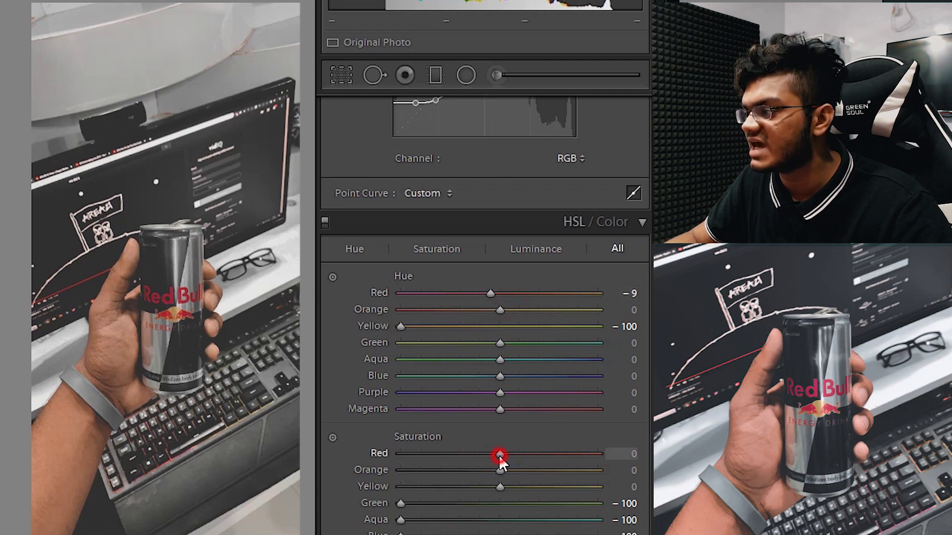
pyautogui.moveTo(487, 456); pyautogui.dragTo(476, 454)
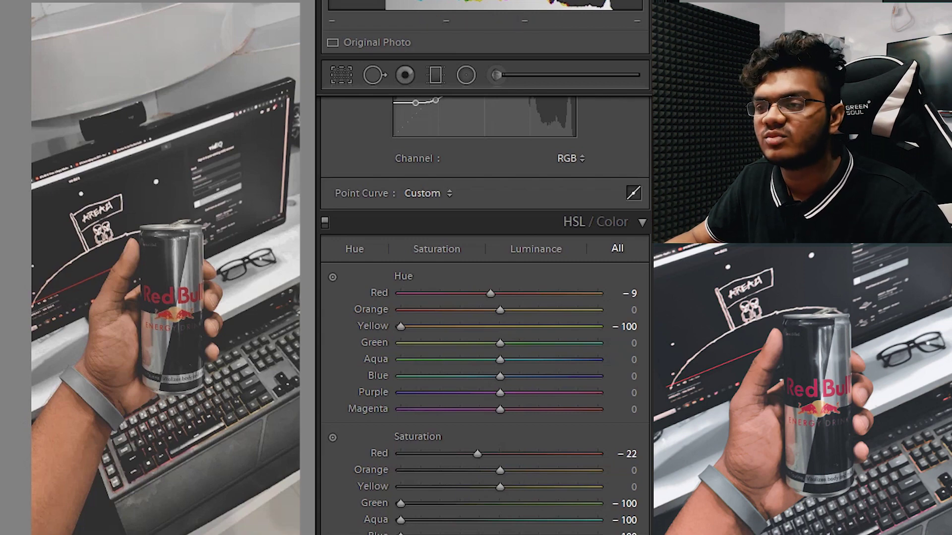
# In Split Toning, set the Highlights hue to 243 and saturation to 13
pyautogui.scroll(-10, 360, 332)
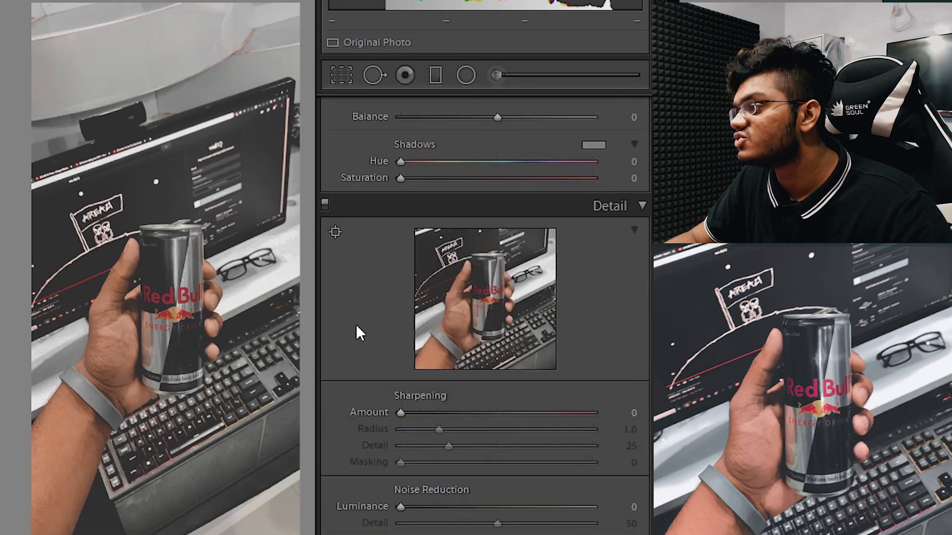
pyautogui.scroll(5, 360, 325)
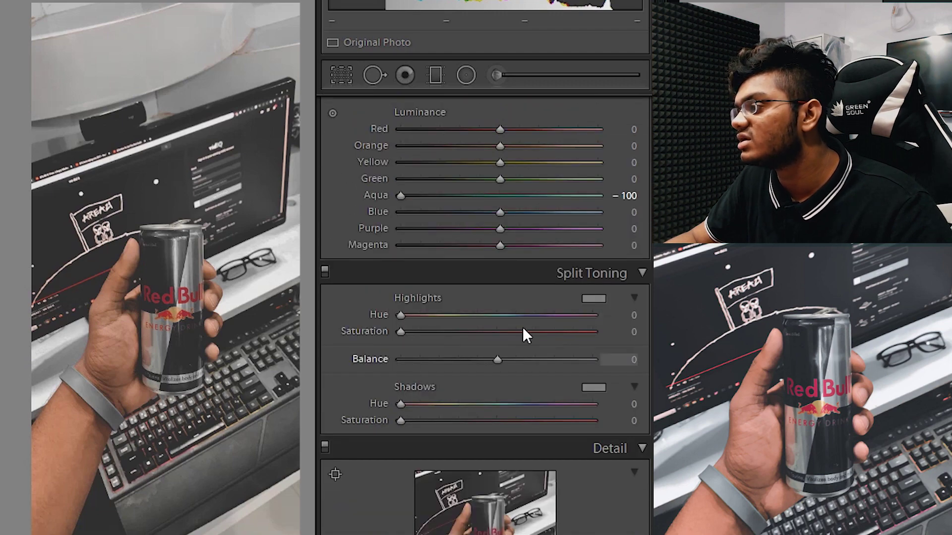
pyautogui.moveTo(403, 315); pyautogui.dragTo(521, 323)
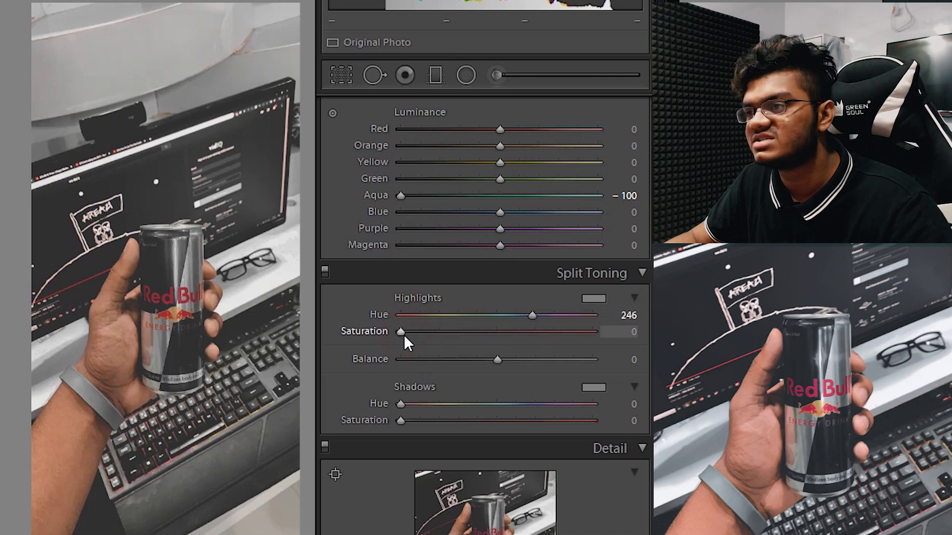
pyautogui.moveTo(405, 336); pyautogui.dragTo(429, 337)
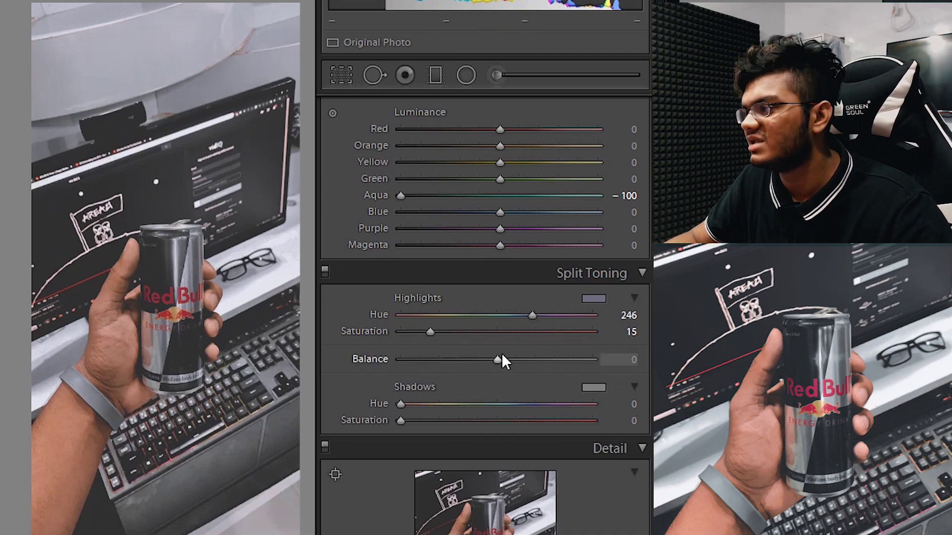
pyautogui.moveTo(430, 331); pyautogui.dragTo(419, 331)
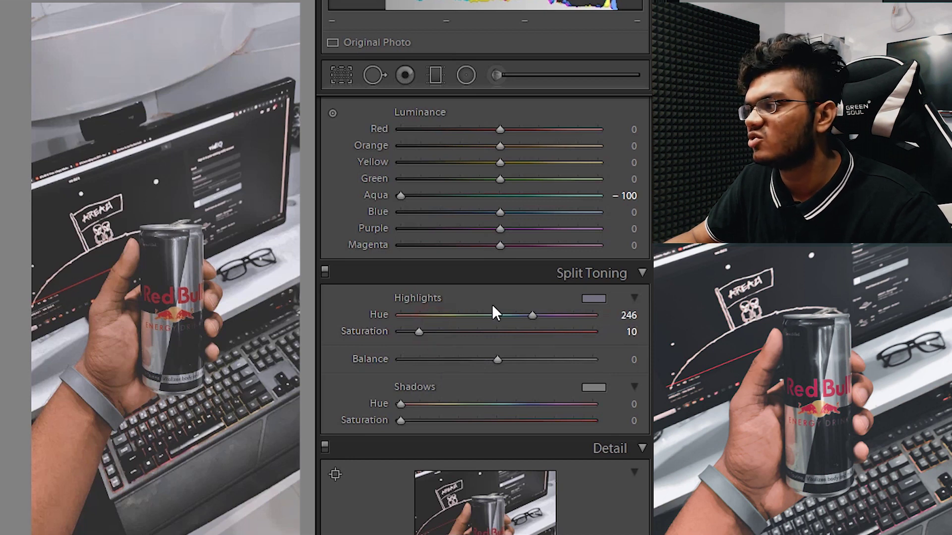
pyautogui.click(426, 332)
pyautogui.moveTo(423, 333); pyautogui.dragTo(422, 331)
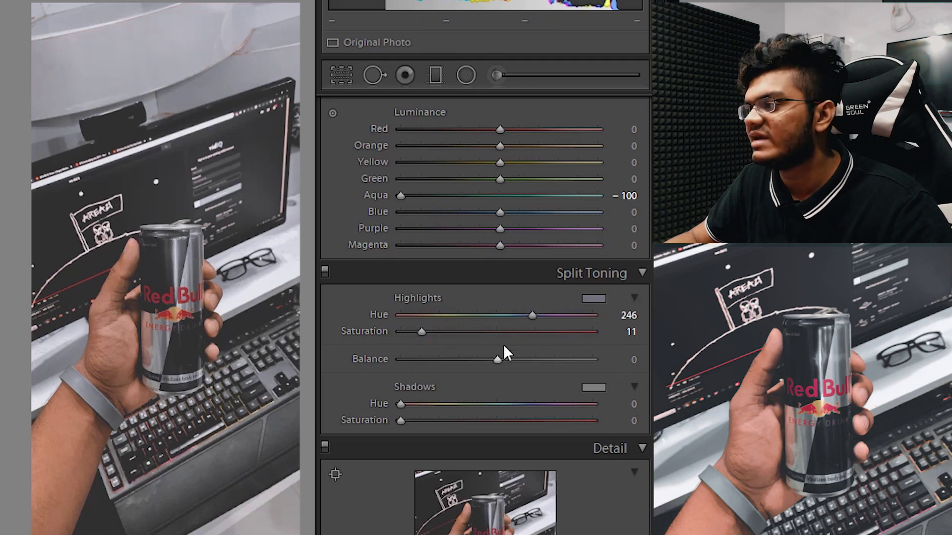
pyautogui.moveTo(420, 338); pyautogui.dragTo(425, 338)
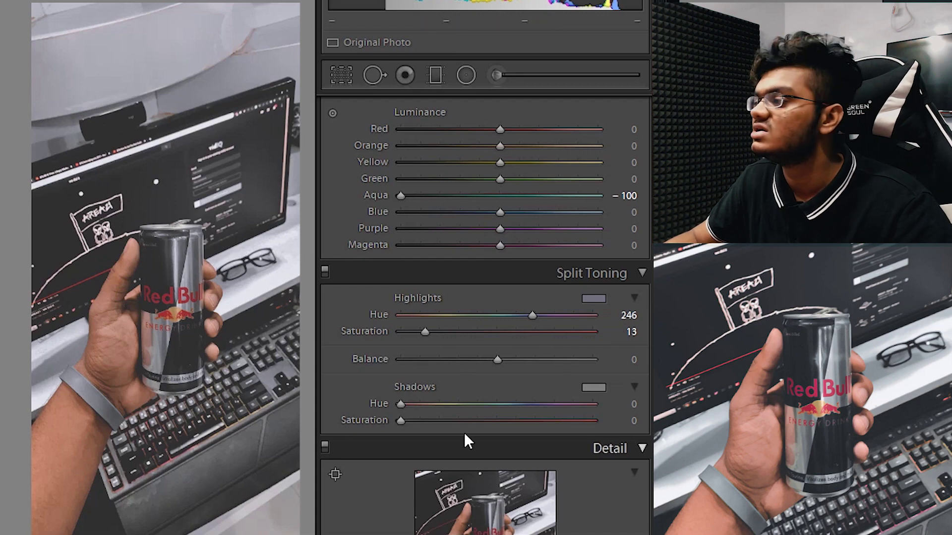
pyautogui.moveTo(531, 321); pyautogui.dragTo(530, 321)
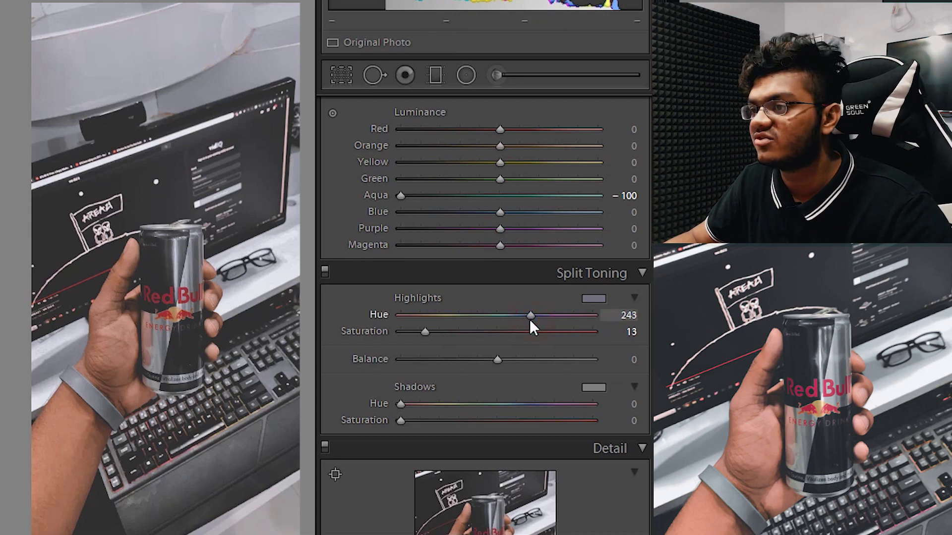
# Preview maximum sharpening on the can, reset it, then settle on Sharpening Amount 22
pyautogui.scroll(-5, 394, 505)
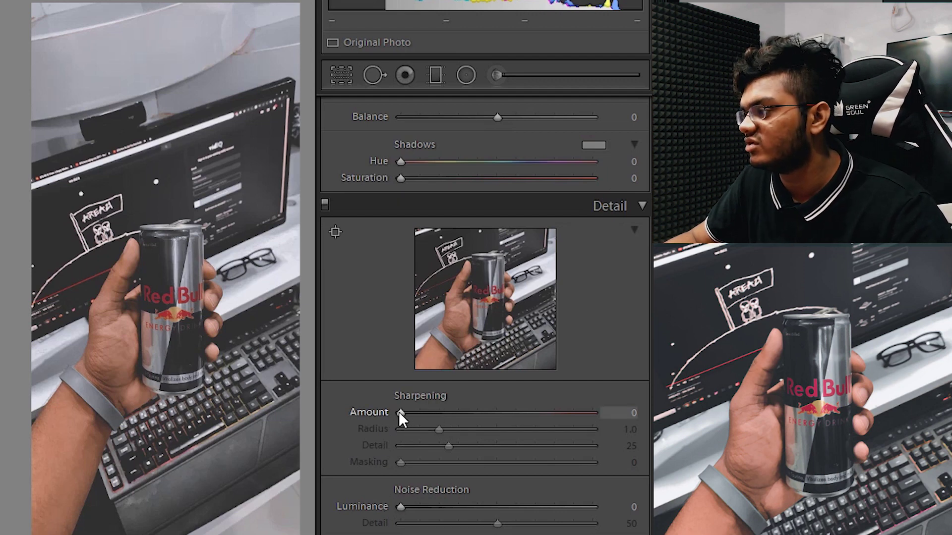
pyautogui.moveTo(400, 413); pyautogui.dragTo(644, 400)
pyautogui.click(169, 282)
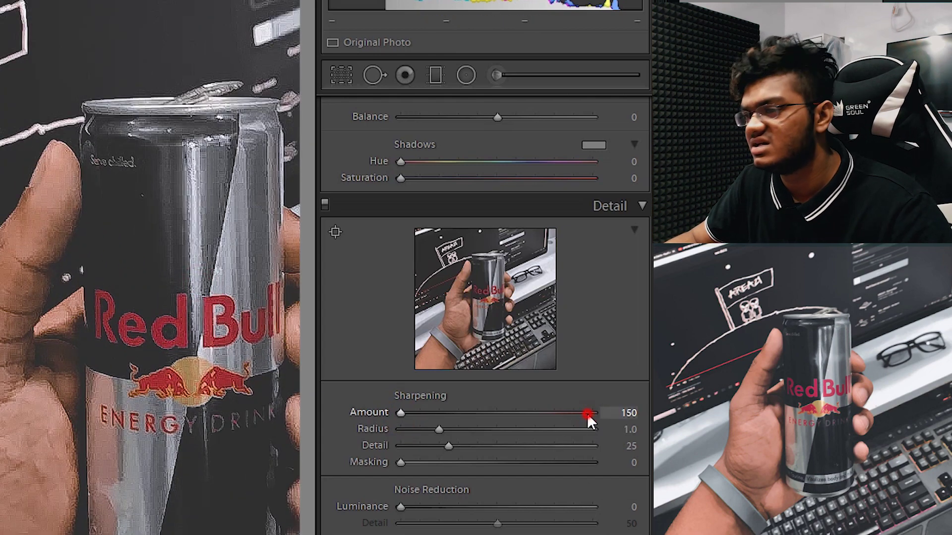
pyautogui.doubleClick(590, 413)
pyautogui.moveTo(399, 420); pyautogui.dragTo(426, 423)
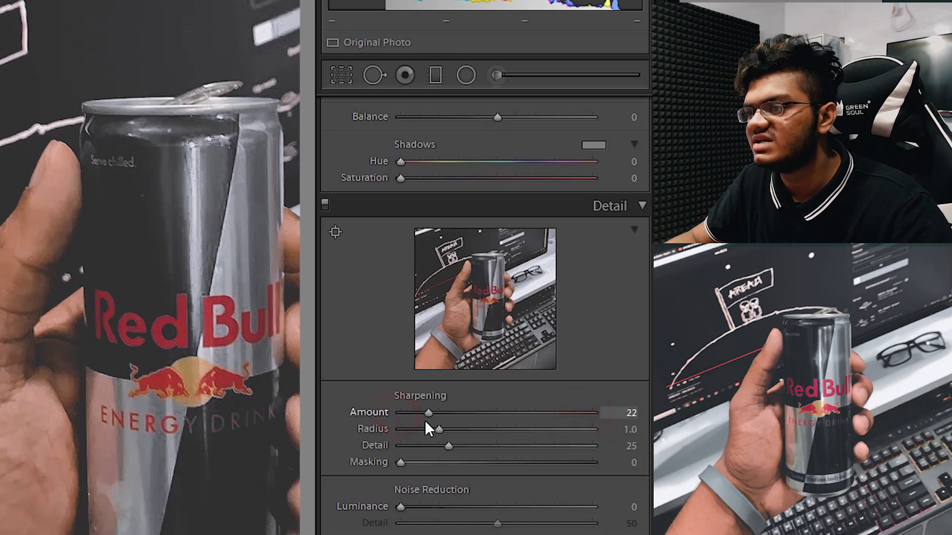
pyautogui.click(263, 312)
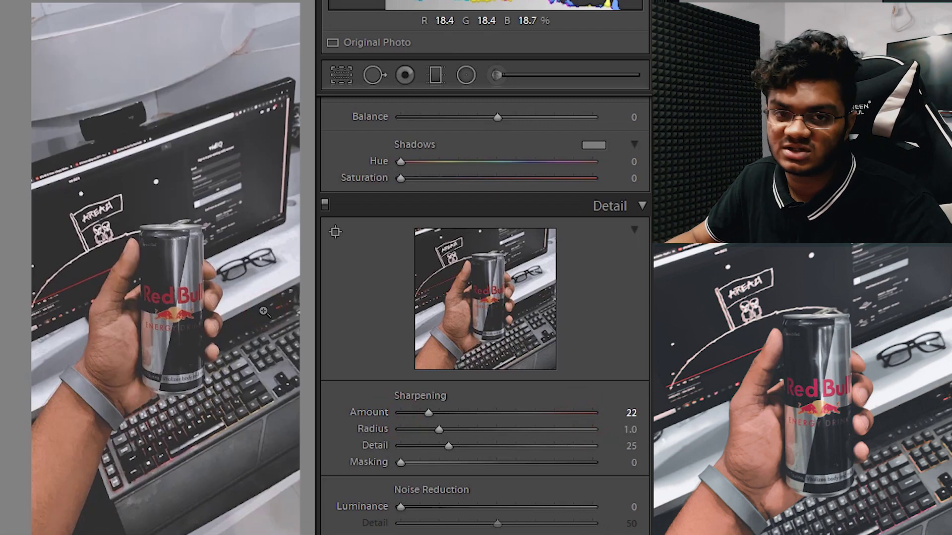
# Begin copying the can photo's develop settings with Copy... in the Develop panel
pyautogui.scroll(10, 379, 285)
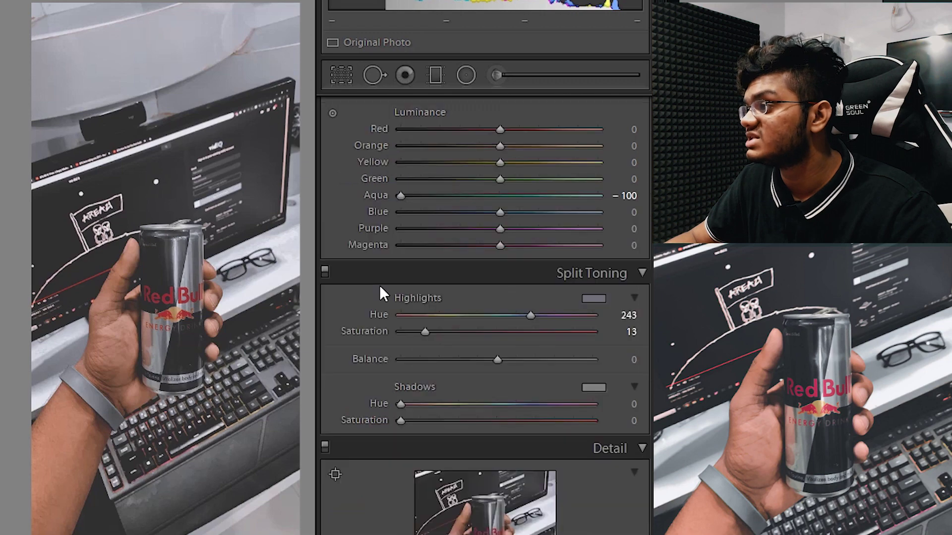
pyautogui.scroll(15, 381, 283)
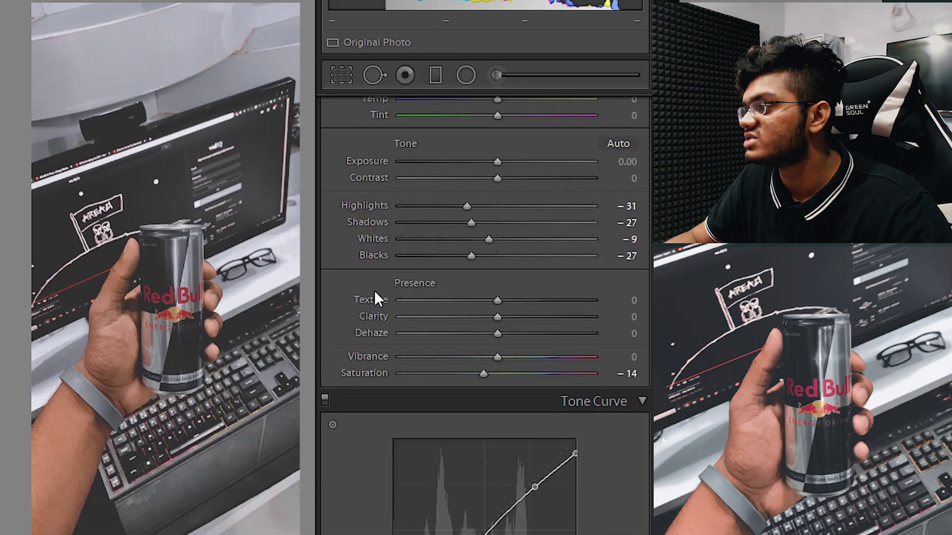
pyautogui.scroll(-3, 408, 344)
pyautogui.scroll(3, 385, 330)
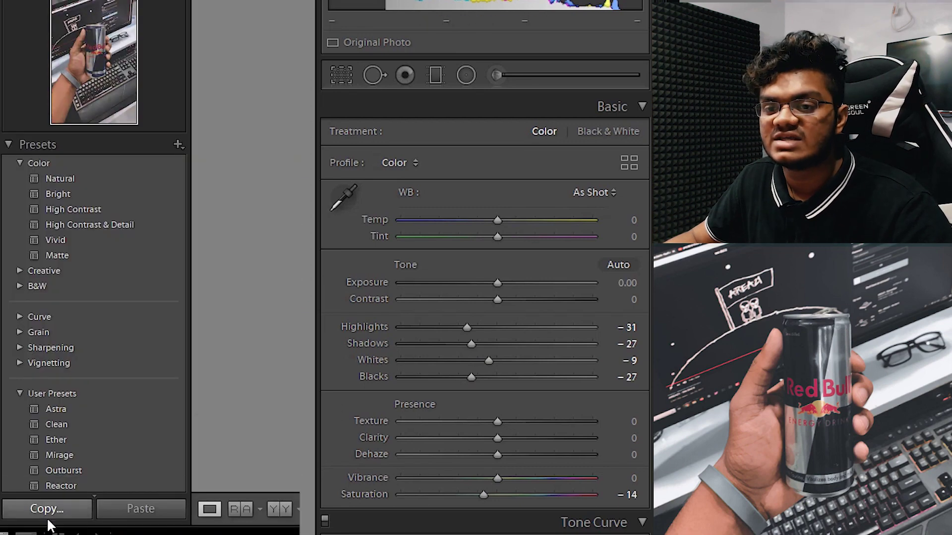
pyautogui.click(89, 507)
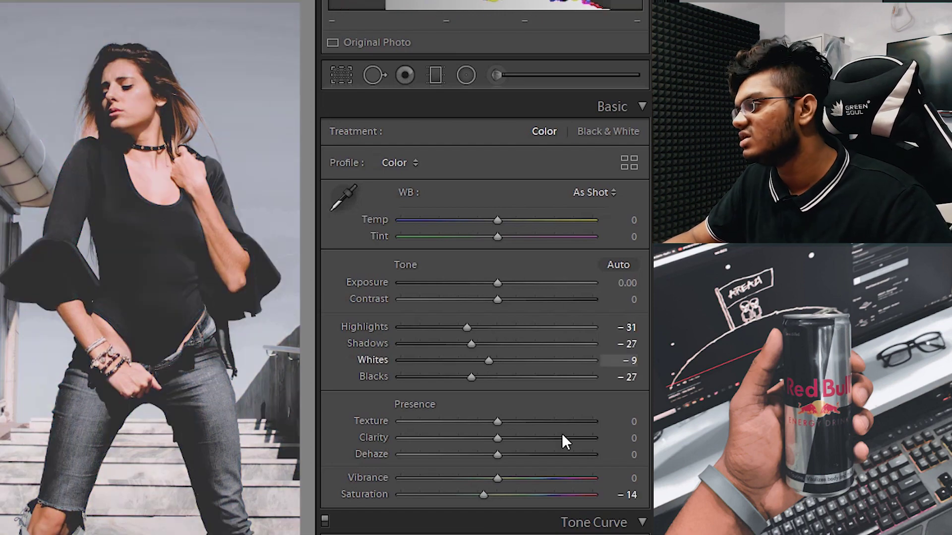
# Lower the portrait's Highlights to -69 and Shadows to -35
pyautogui.click(474, 329)
pyautogui.moveTo(474, 326); pyautogui.dragTo(430, 326)
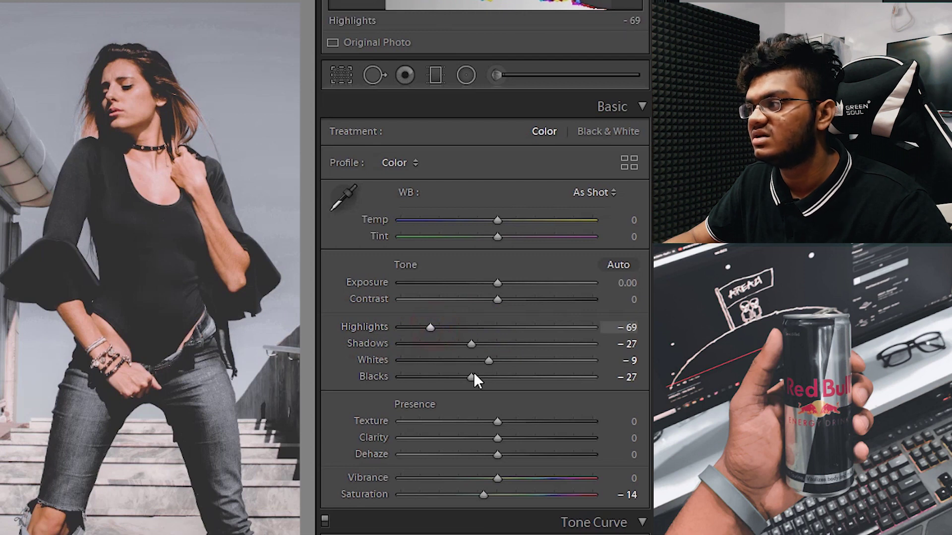
pyautogui.moveTo(472, 347); pyautogui.dragTo(464, 348)
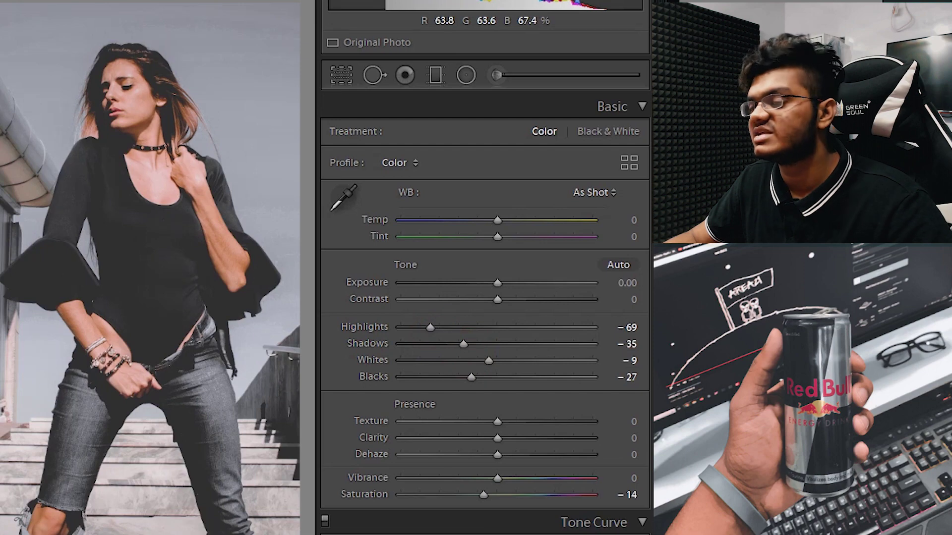
# Inspect the woman's face and the grey background up close at different magnifications
pyautogui.click(146, 90)
pyautogui.moveTo(131, 91); pyautogui.dragTo(221, 308)
pyautogui.click(272, 238)
pyautogui.click(117, 170)
pyautogui.moveTo(117, 170); pyautogui.dragTo(293, 358)
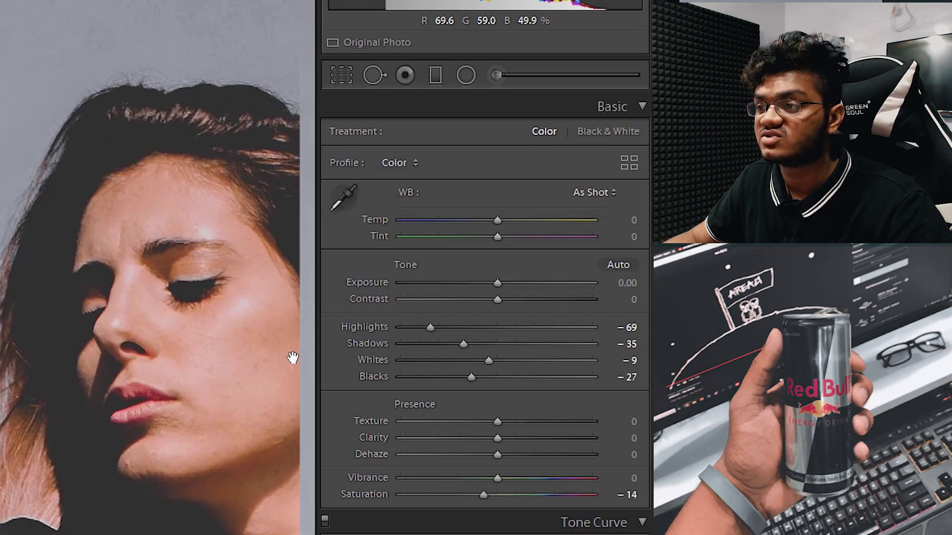
pyautogui.click(283, 234)
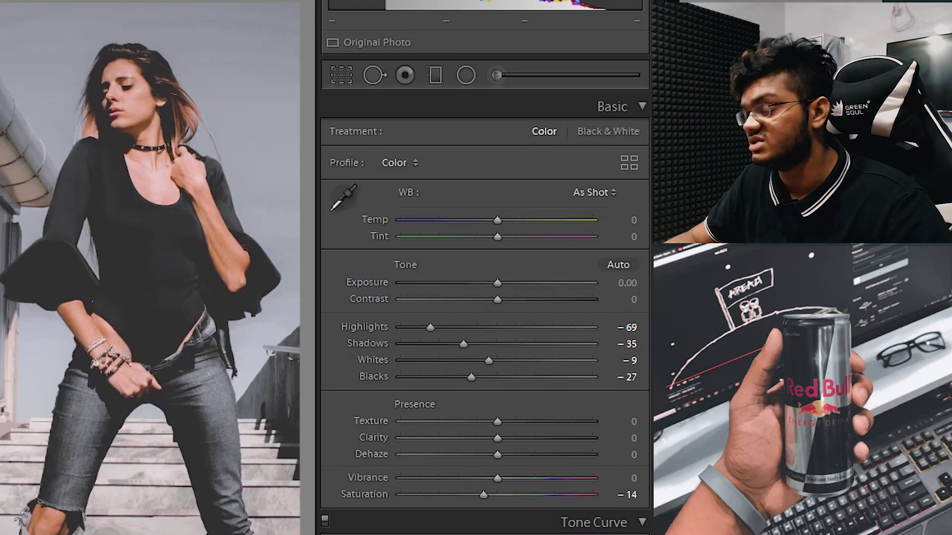
pyautogui.click(298, 233)
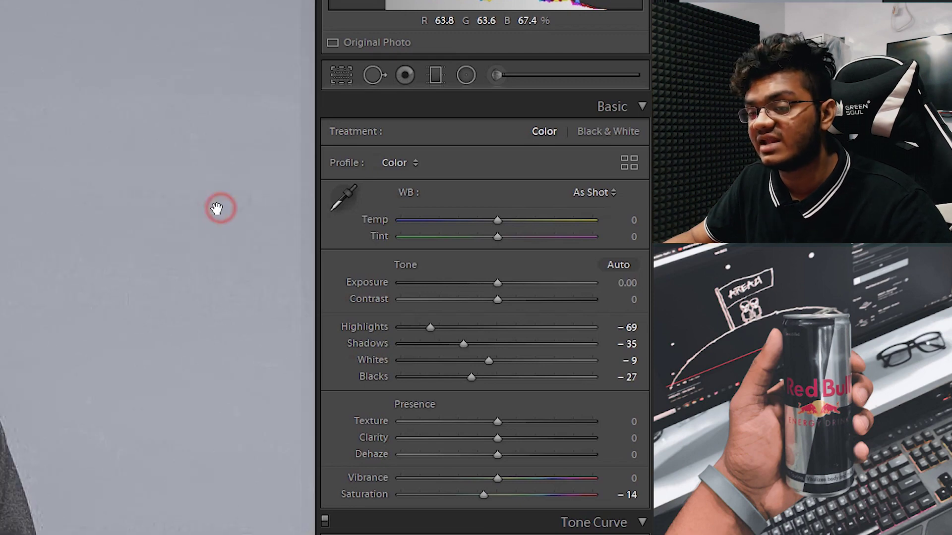
pyautogui.moveTo(212, 221); pyautogui.dragTo(23, 239)
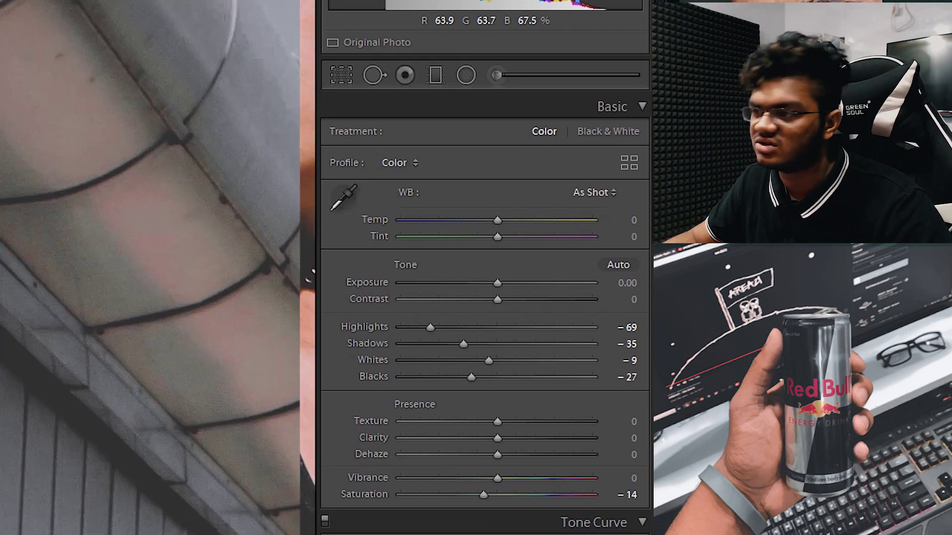